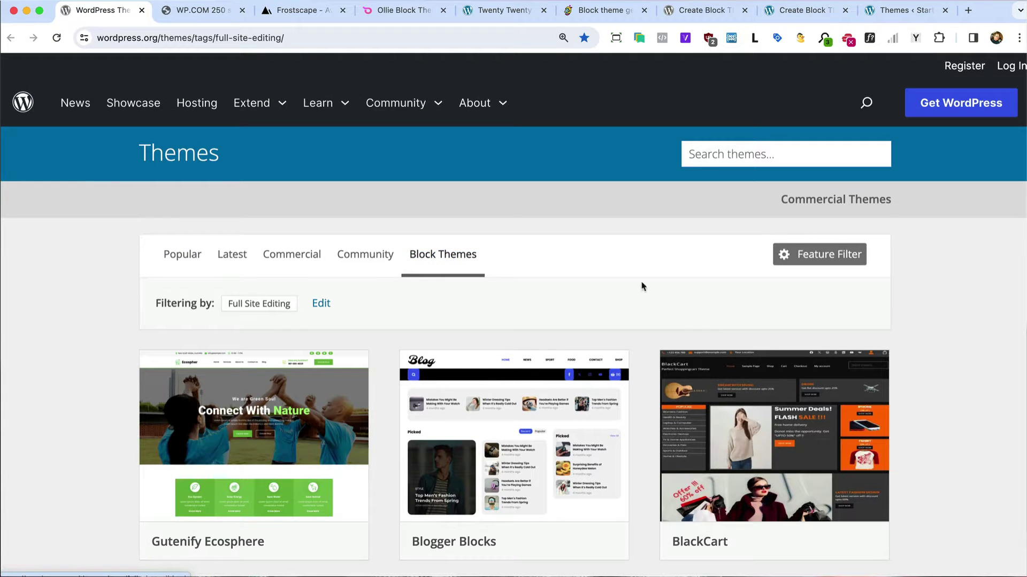
- Browse down the full-site-editing Block Themes grid in the WordPress.org Theme Directory
scroll(688, 300, "down", 20)
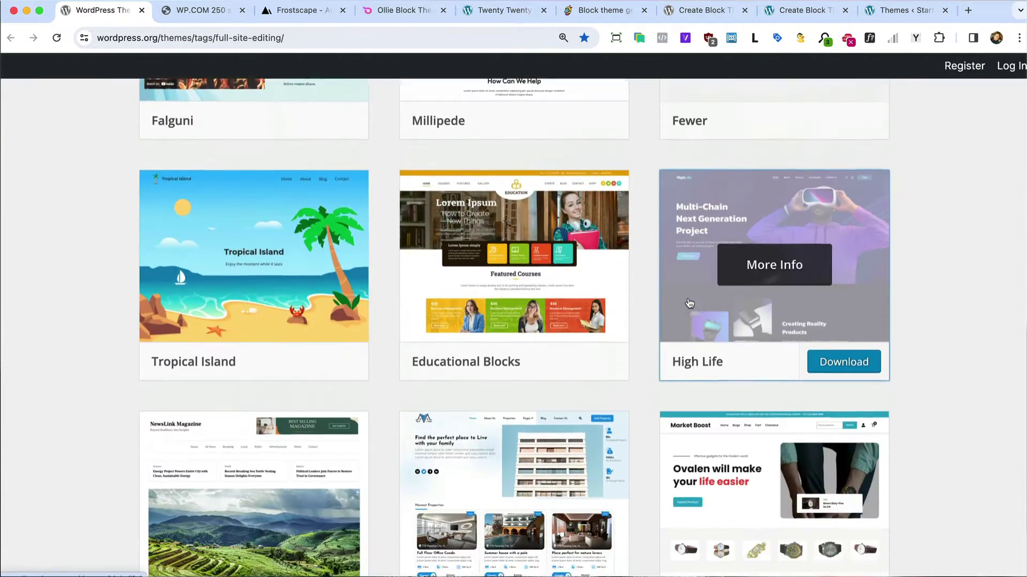
scroll(689, 304, "down", 20)
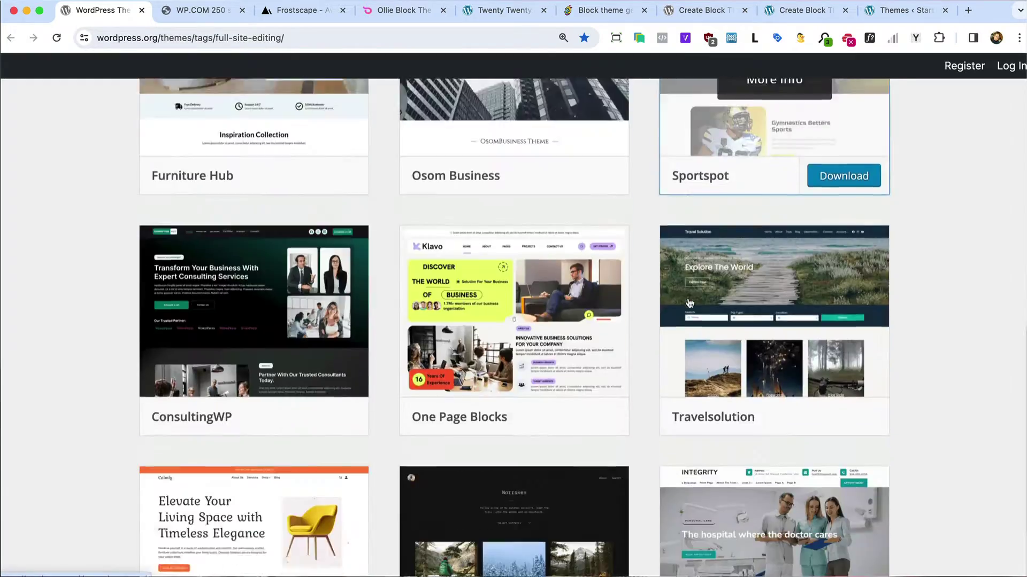
scroll(689, 303, "down", 12)
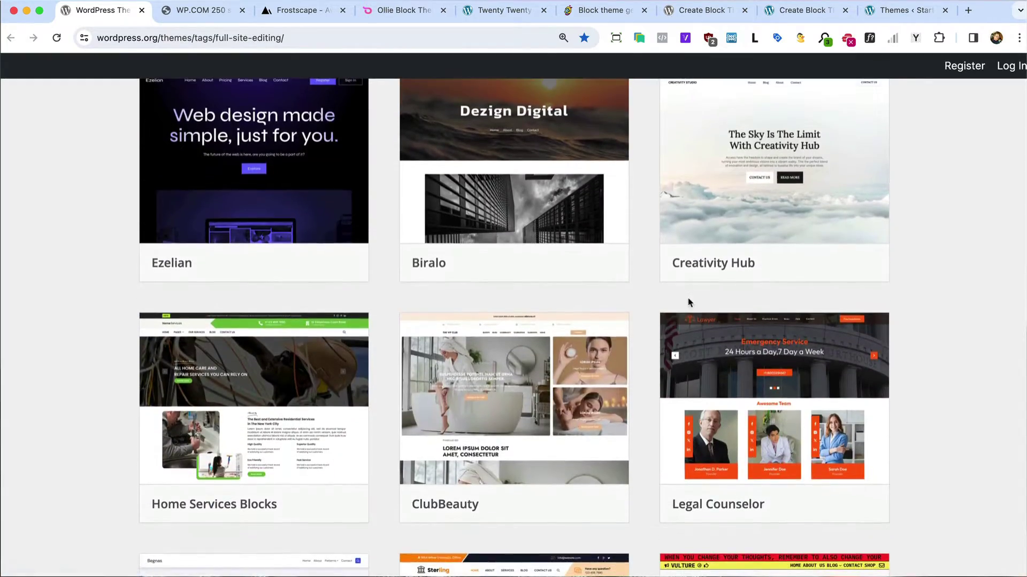
scroll(687, 302, "down", 15)
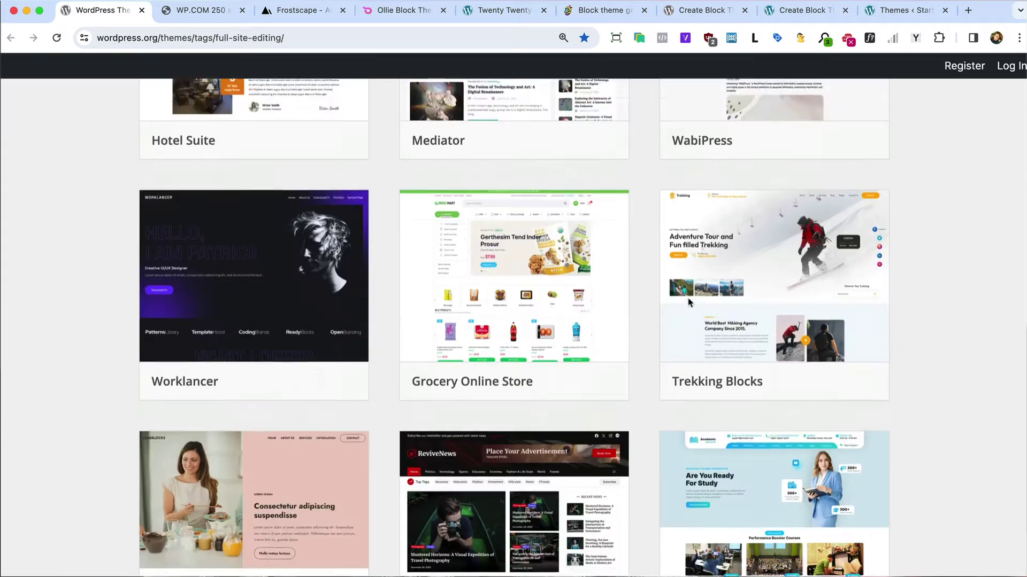
scroll(689, 303, "down", 5)
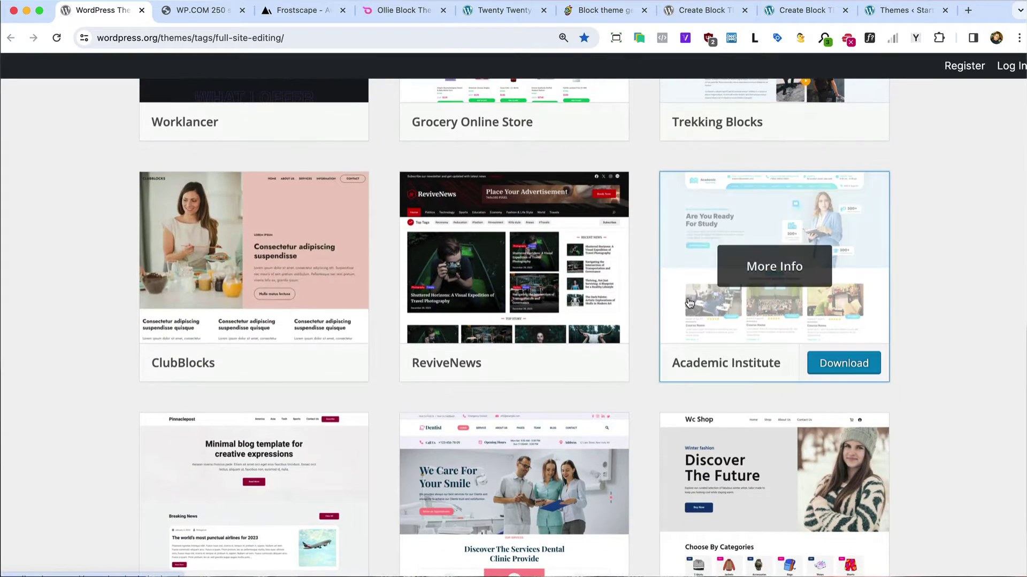
scroll(689, 303, "down", 12)
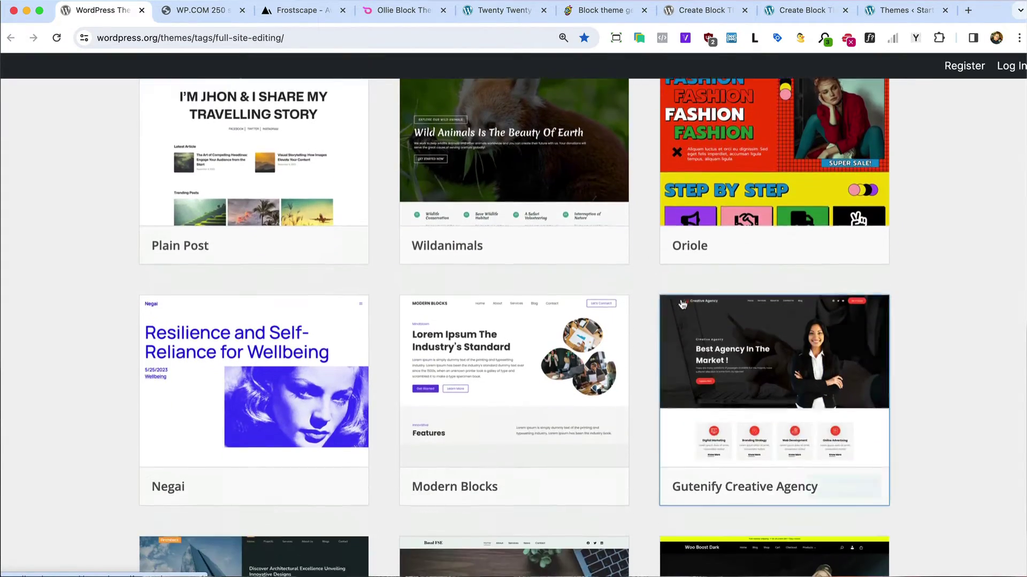
scroll(683, 304, "down", 15)
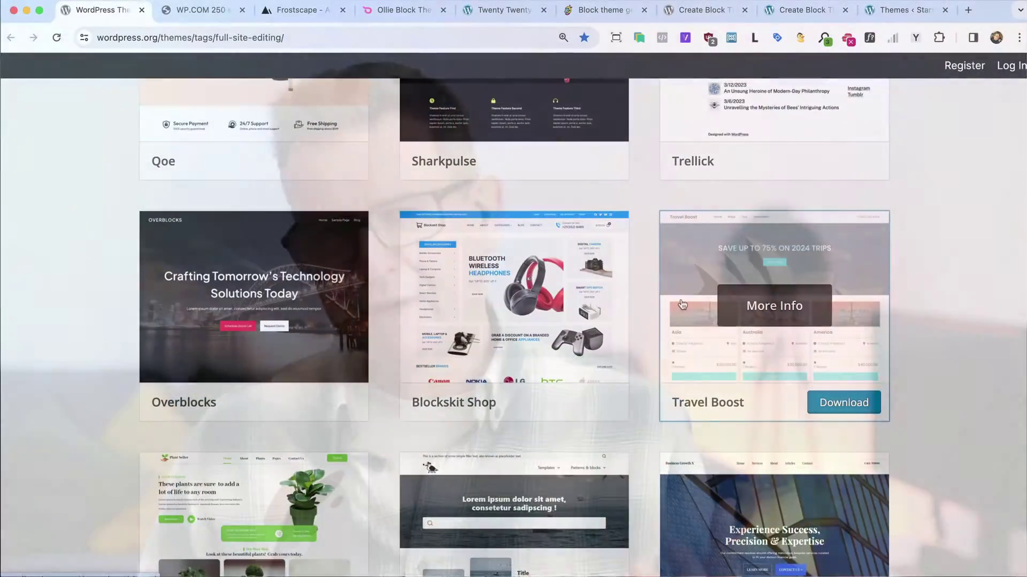
scroll(682, 305, "down", 10)
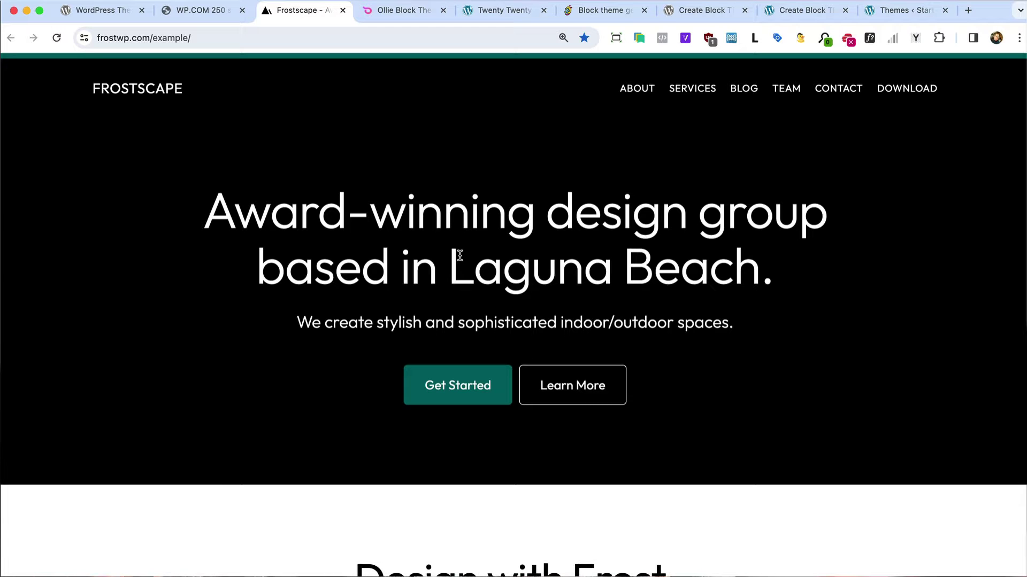
- Scroll through the Frostscape demo site at frostwp.com/example
scroll(594, 293, "down", 10)
scroll(594, 293, "down", 2)
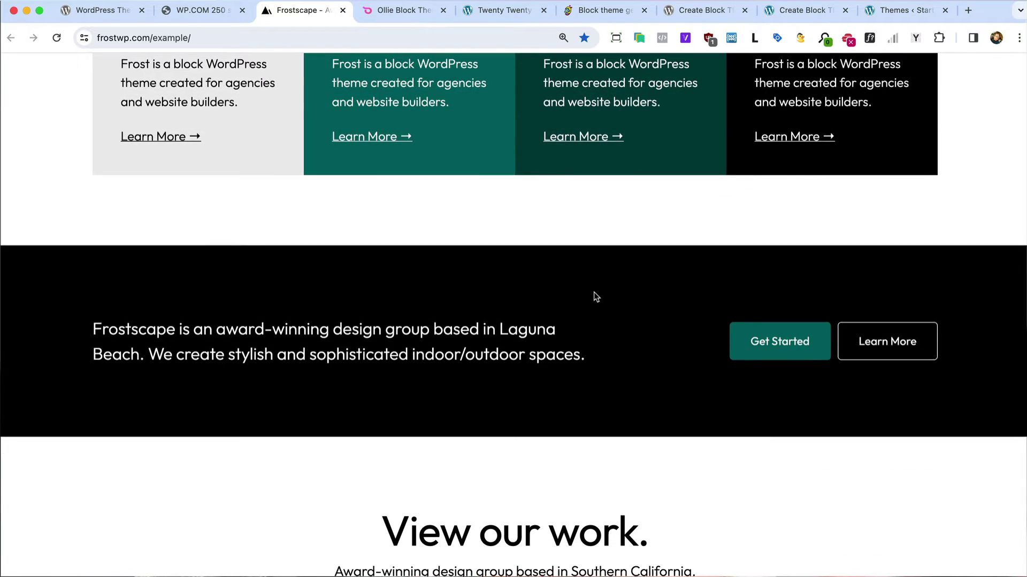
scroll(593, 297, "down", 8)
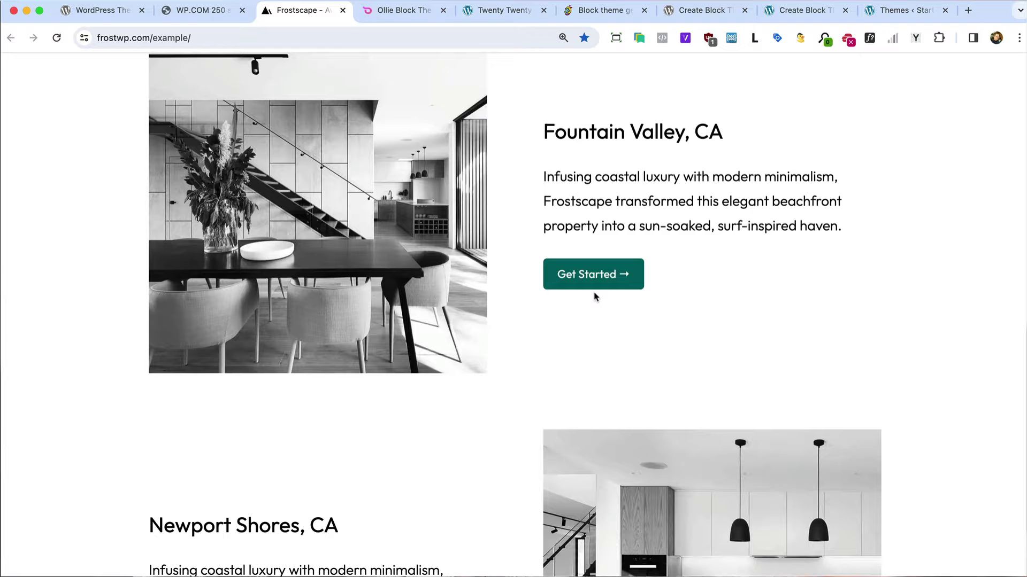
scroll(594, 297, "down", 12)
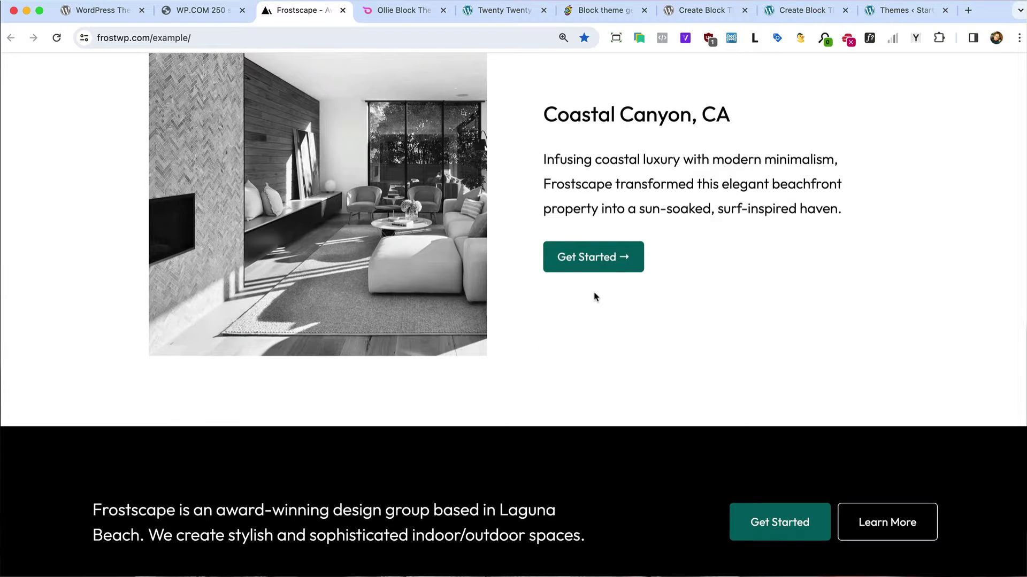
- Look over the Ollie block theme demo, then move to the local wp-65-3.local site
left_click(406, 11)
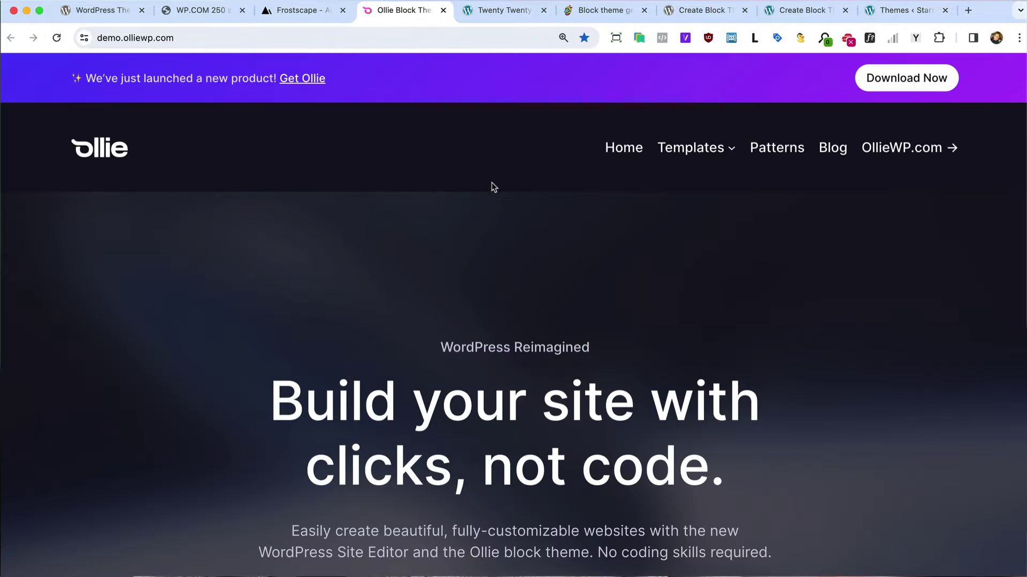
scroll(492, 185, "down", 3)
scroll(492, 184, "down", 5)
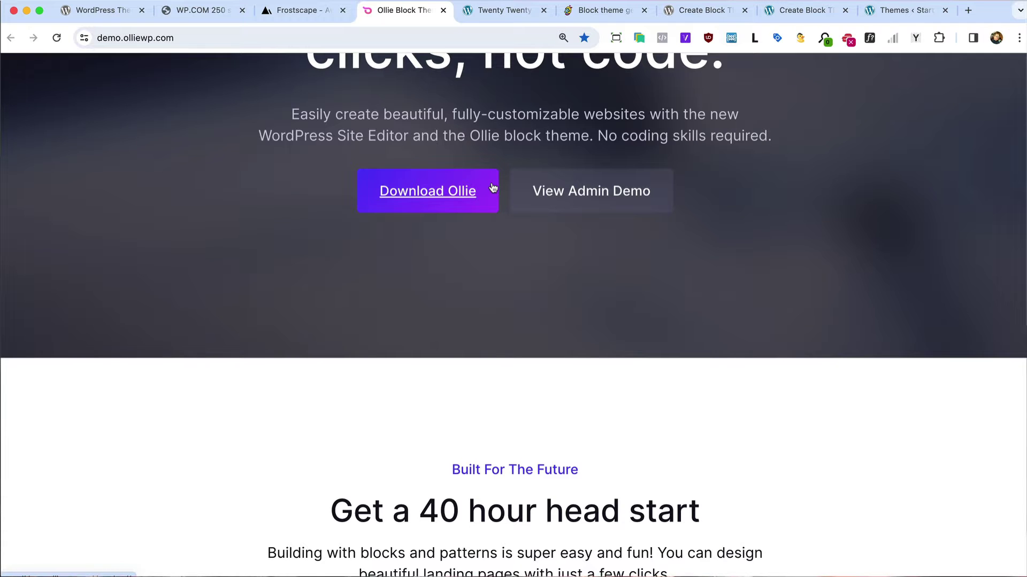
scroll(535, 176, "down", 1)
key("ctrl+Tab")
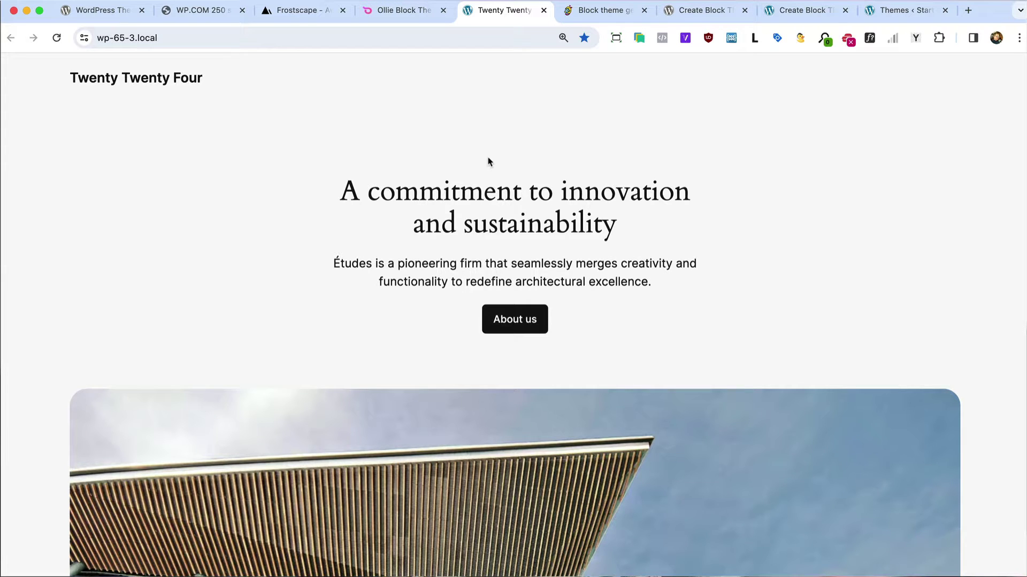
- Scroll down the Twenty Twenty-Four homepage to review its sections
scroll(488, 162, "down", 15)
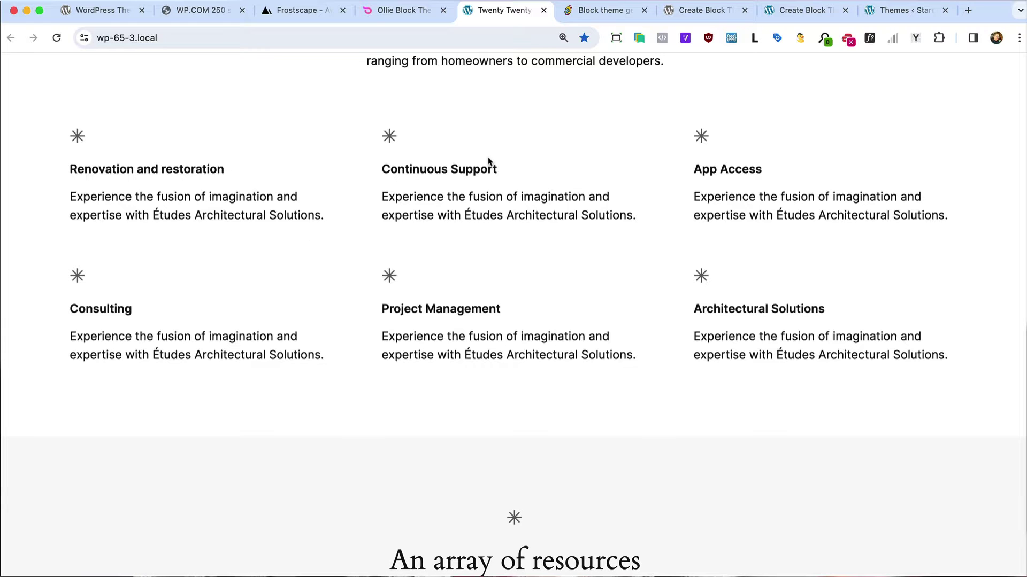
scroll(487, 161, "down", 5)
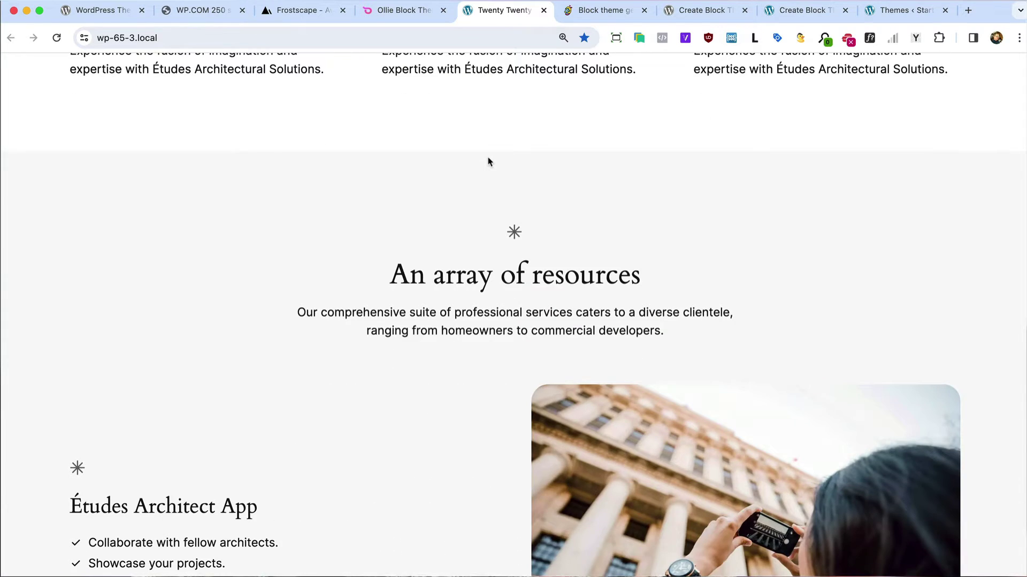
scroll(487, 161, "down", 5)
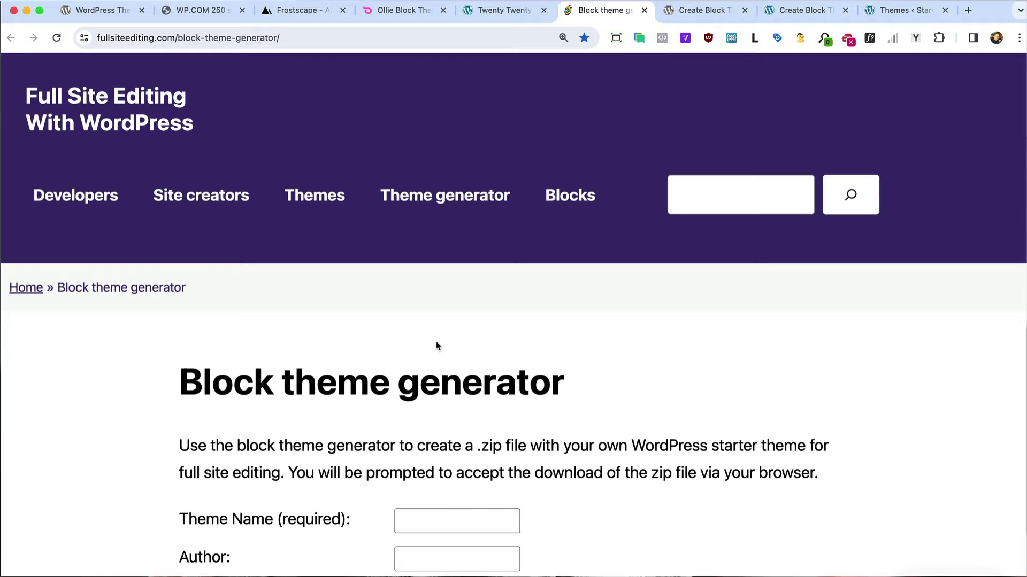
- Scroll through the Block theme generator form to review its theme type options
scroll(438, 353, "down", 12)
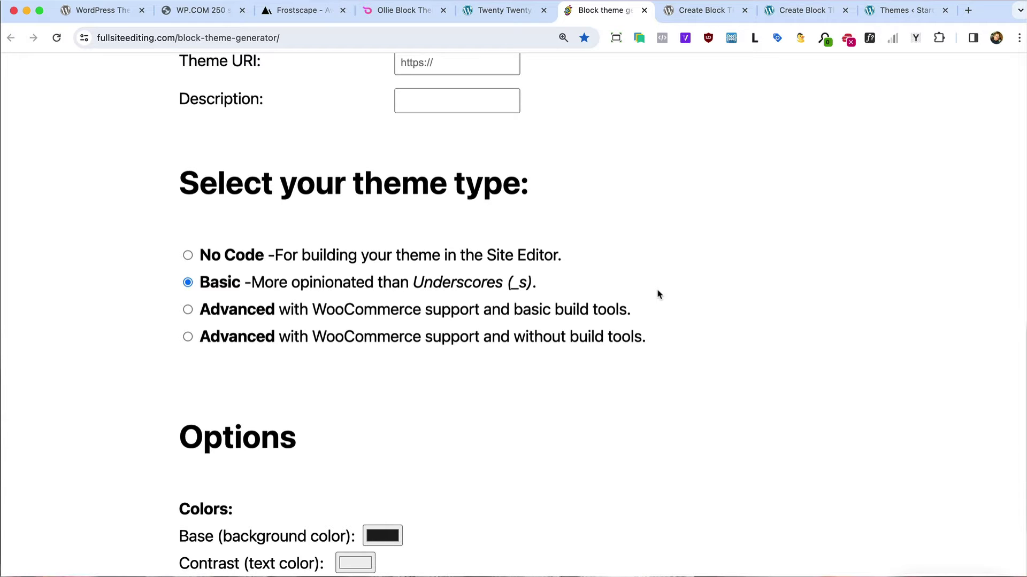
scroll(660, 294, "down", 5)
scroll(659, 294, "down", 12)
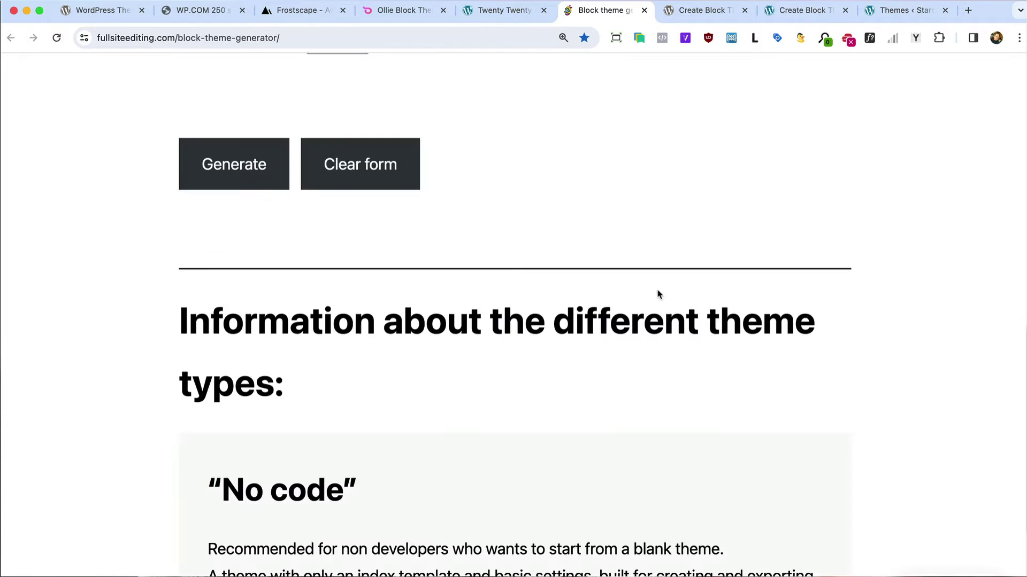
scroll(659, 294, "up", 20)
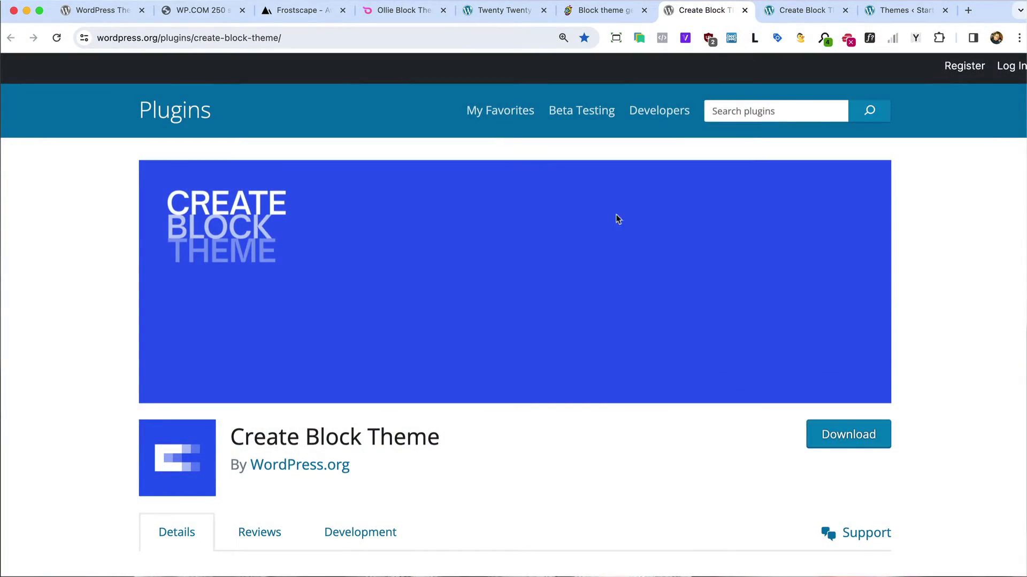
scroll(538, 254, "down", 15)
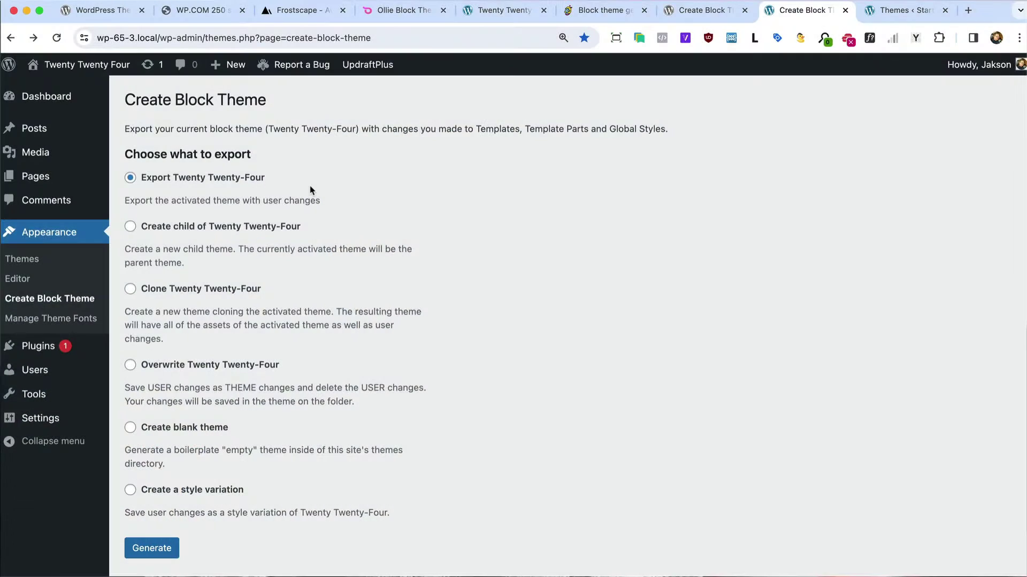
scroll(313, 190, "down", 1)
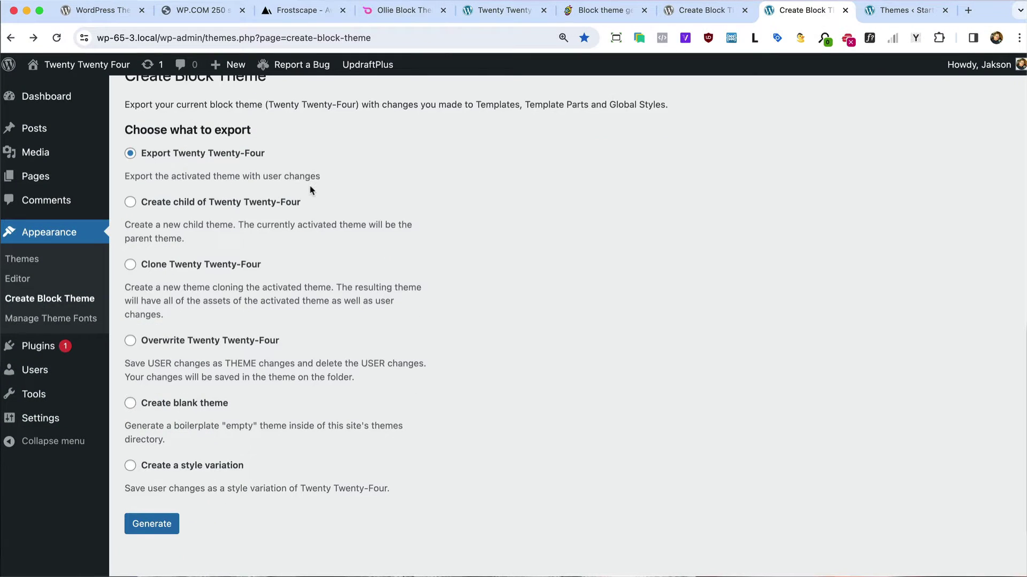
- Activate the Starter Block Theme on Appearance > Themes
scroll(310, 189, "up", 1)
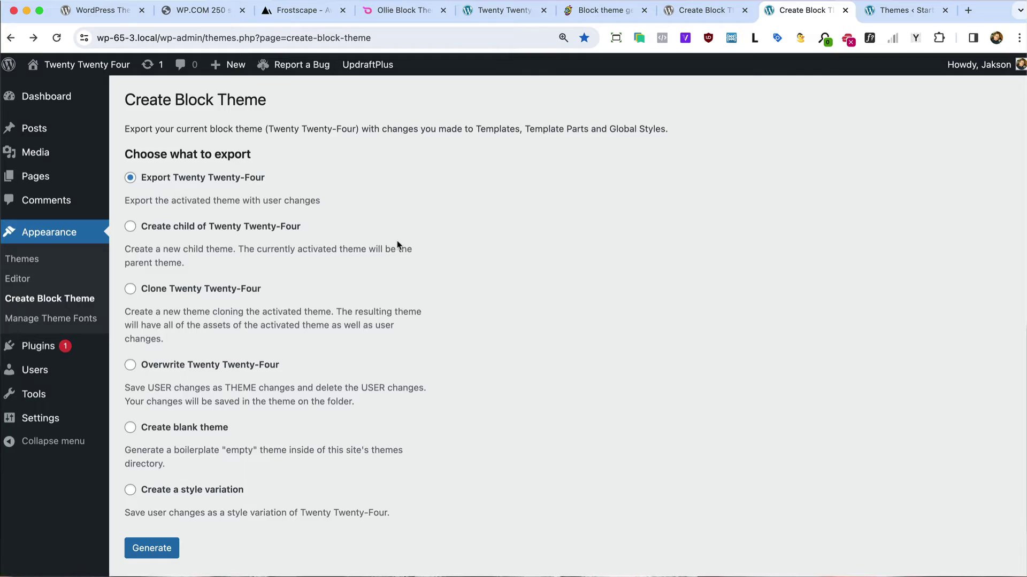
scroll(397, 243, "down", 1)
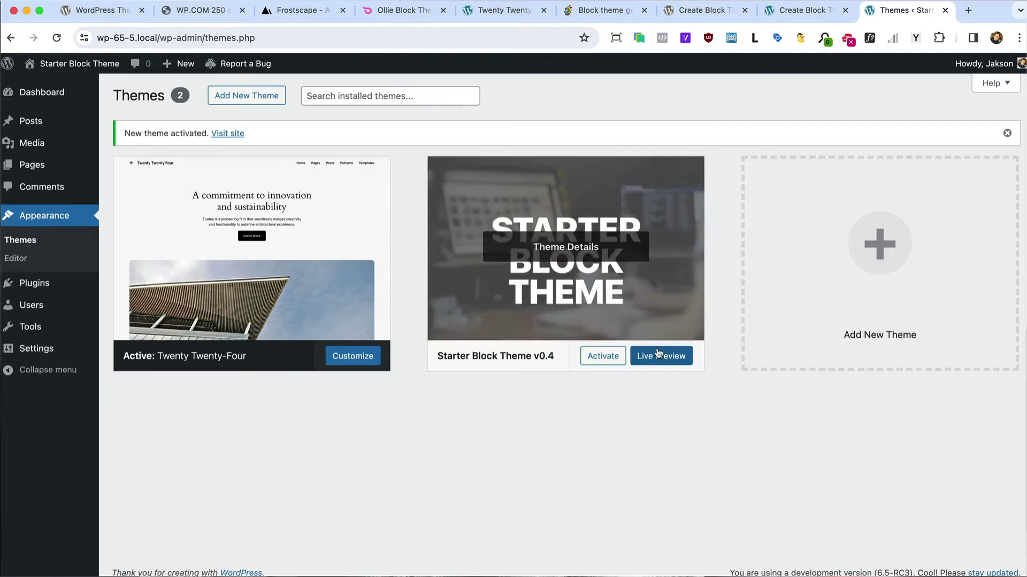
left_click(602, 356)
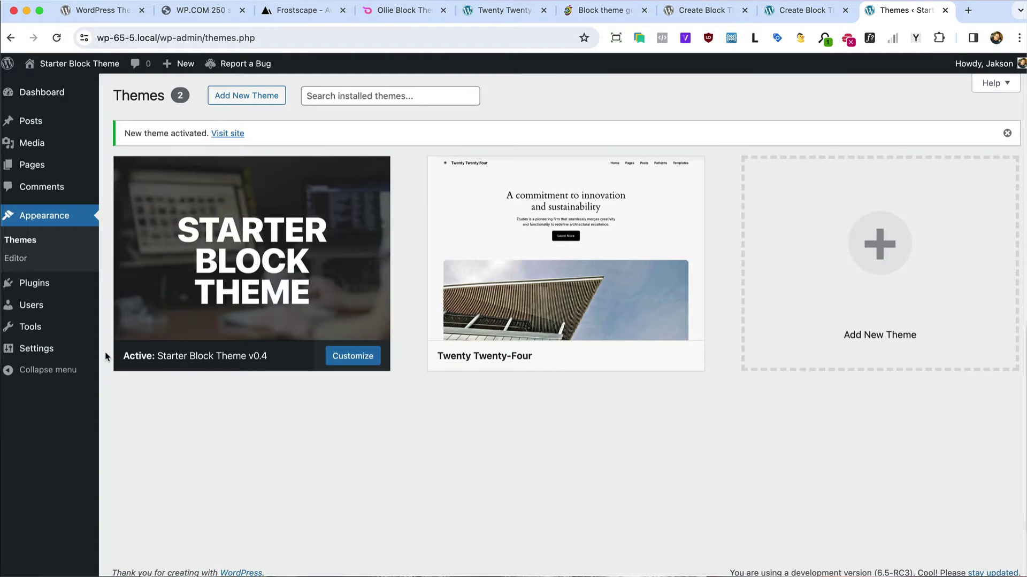
- Open the Site Editor for the new theme, then bring up the live site in Firefox
left_click(16, 257)
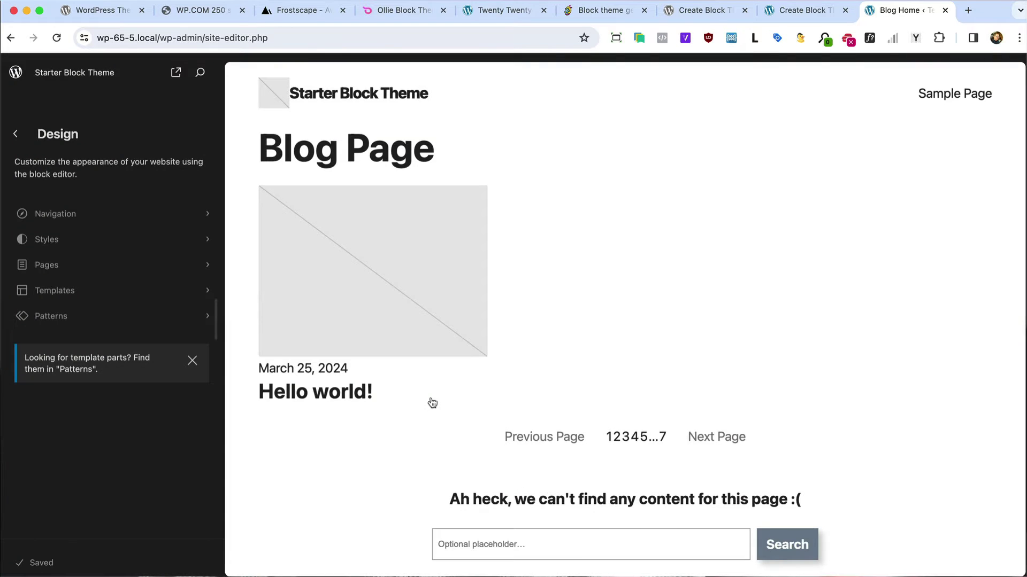
key("super+l")
key("super+Tab")
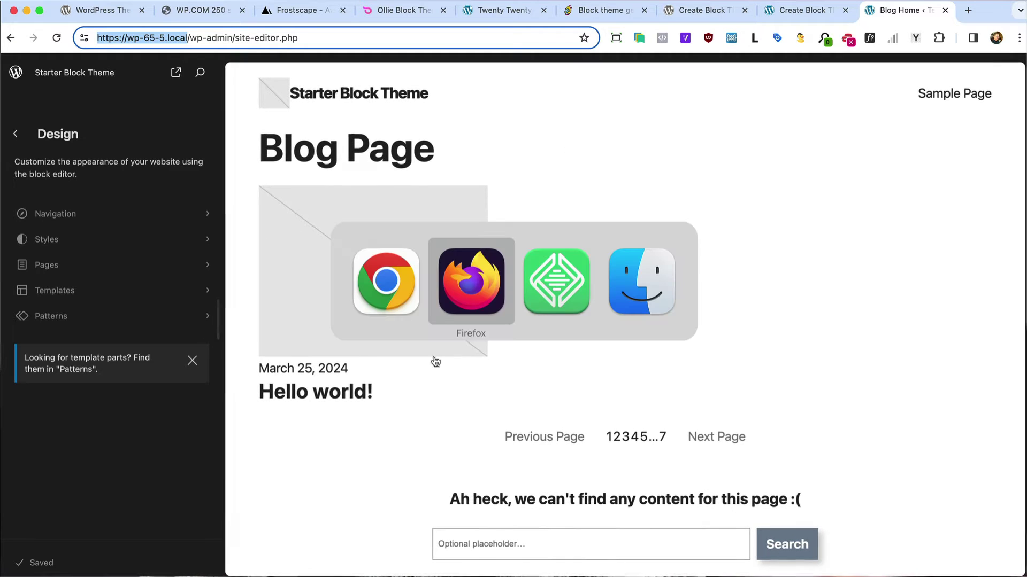
left_click(477, 259)
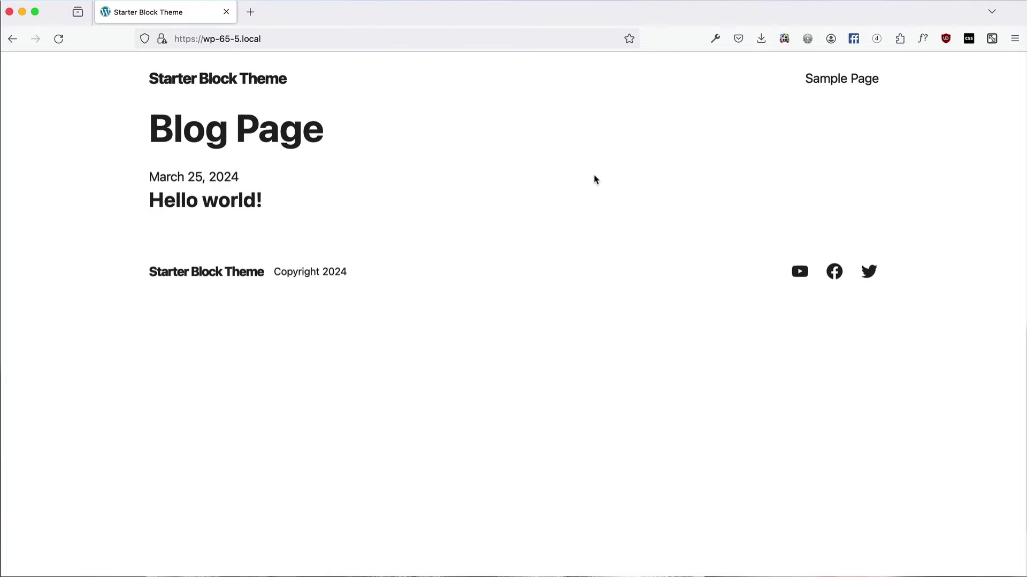
- View the live site's Sample Page and home page, then return to the Site Editor
left_click(828, 80)
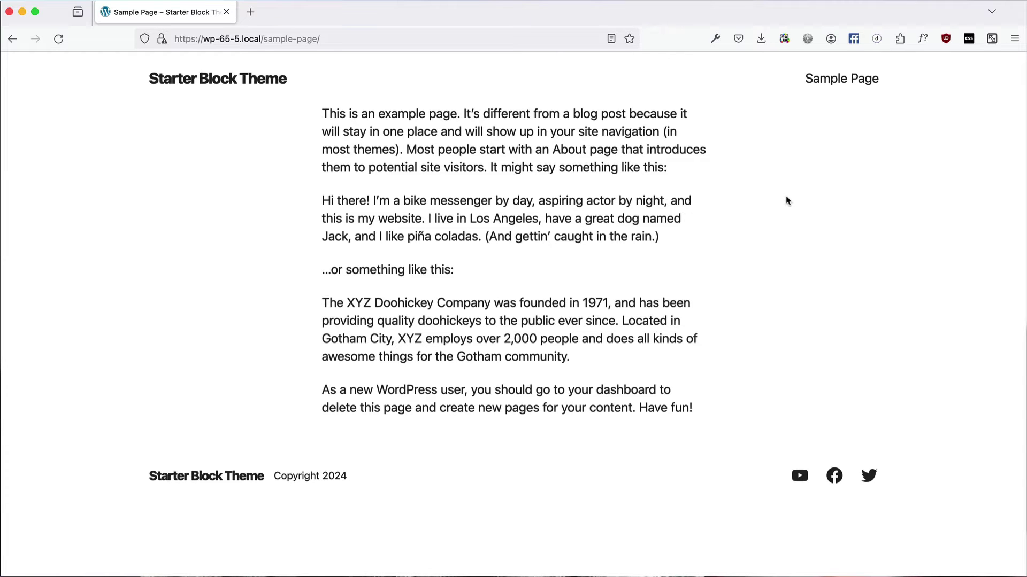
left_click(248, 78)
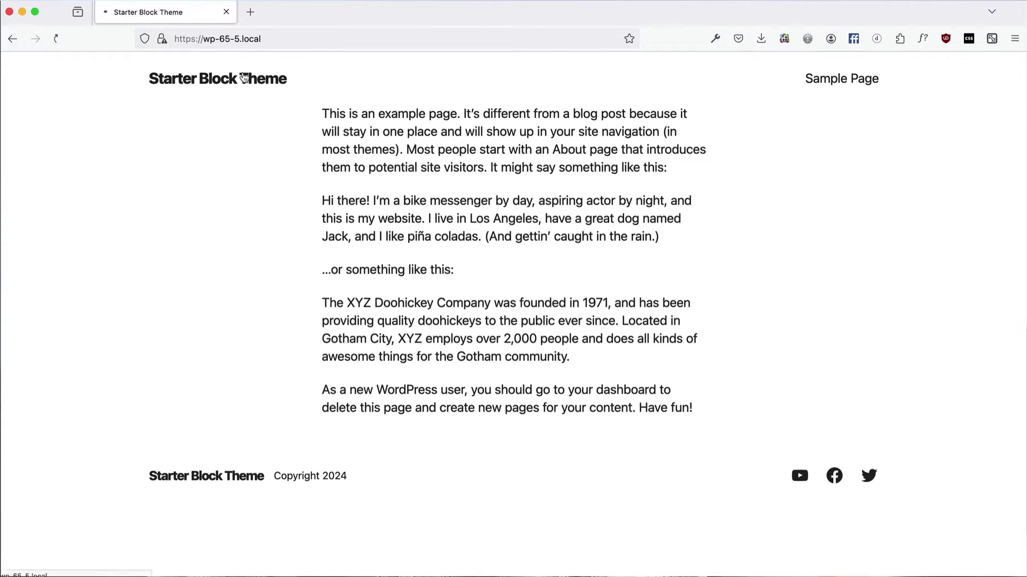
key("super+Tab")
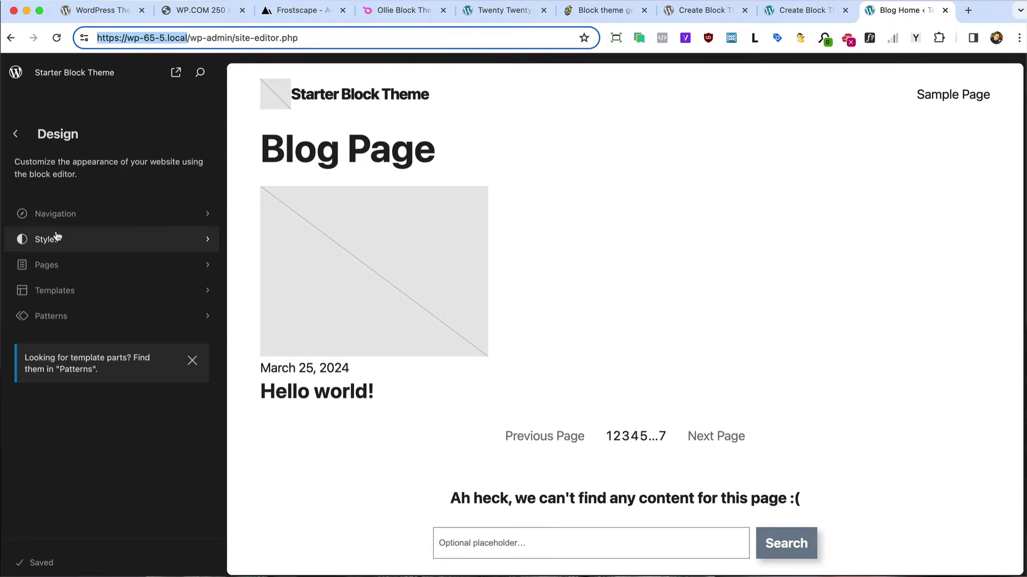
- Check the Navigation menus, then open the Templates list and view the Pages template
left_click(69, 214)
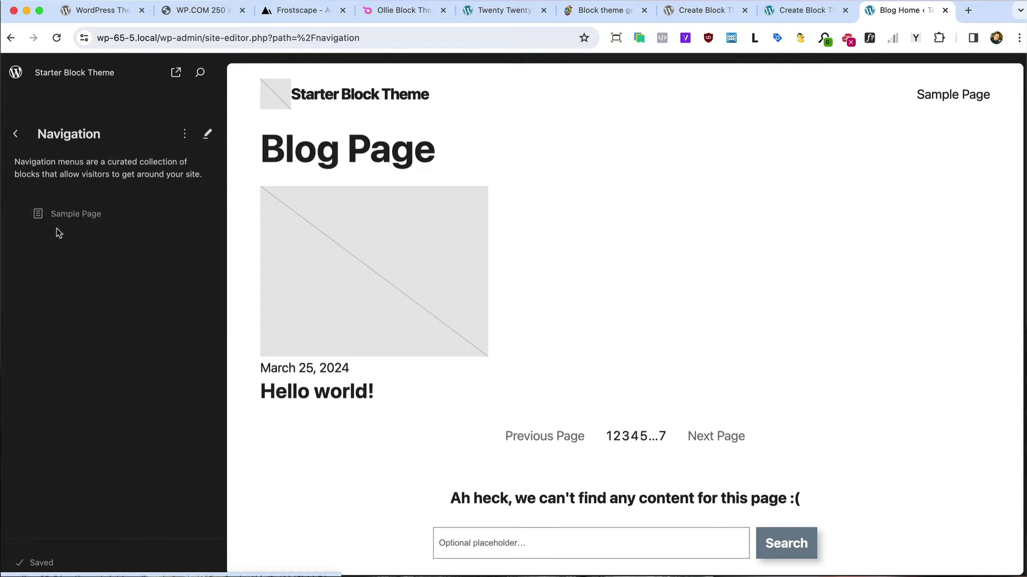
left_click(17, 135)
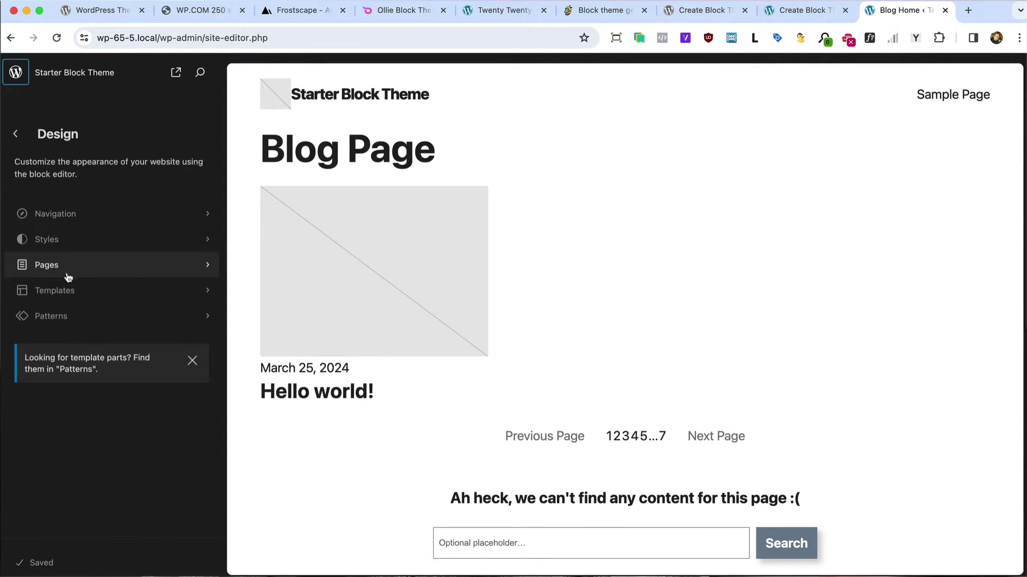
left_click(68, 293)
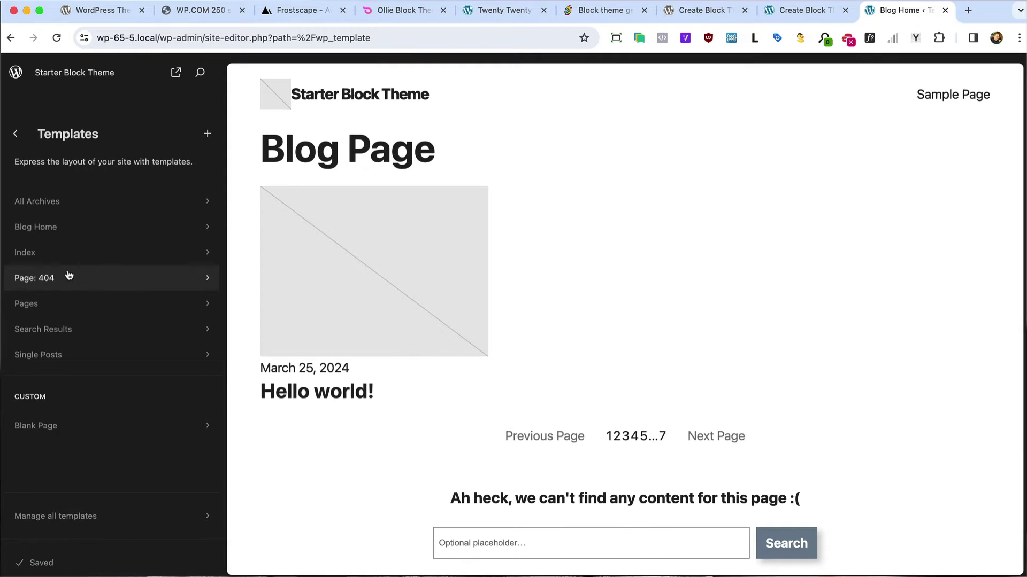
left_click(67, 315)
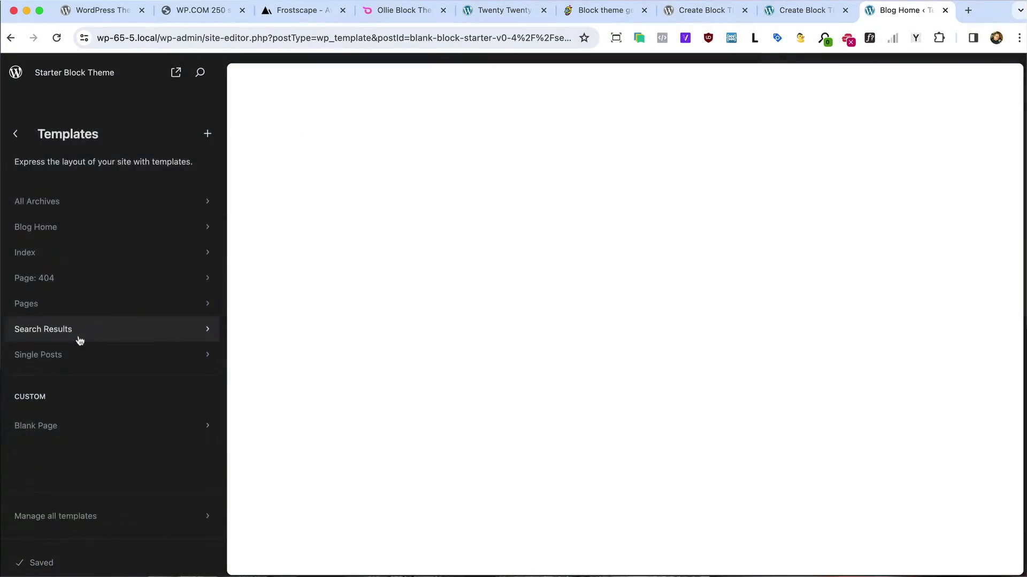
- Preview the Search Results template, then the Single Posts template, scrolling through it
left_click(79, 337)
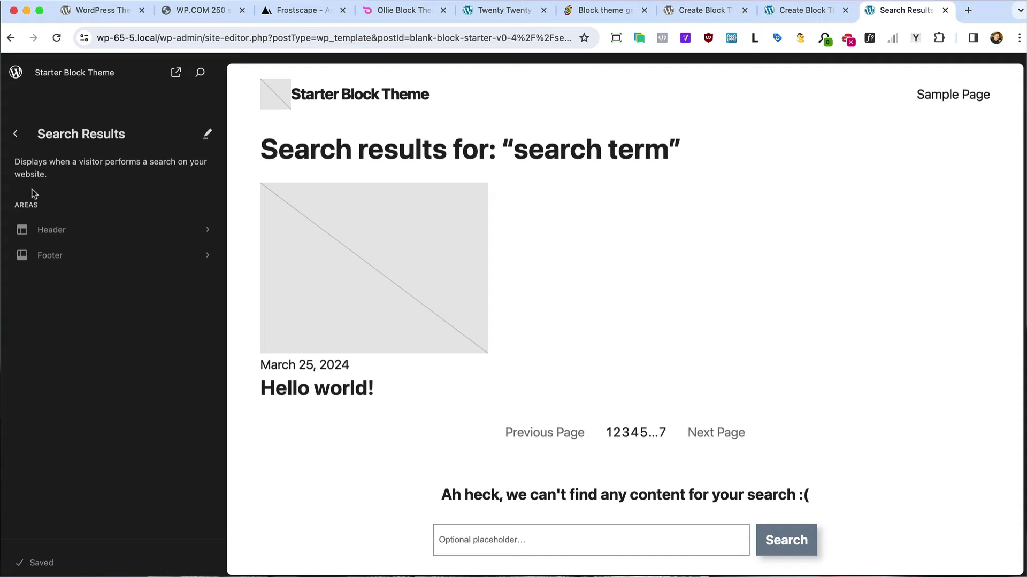
left_click(16, 135)
left_click(56, 357)
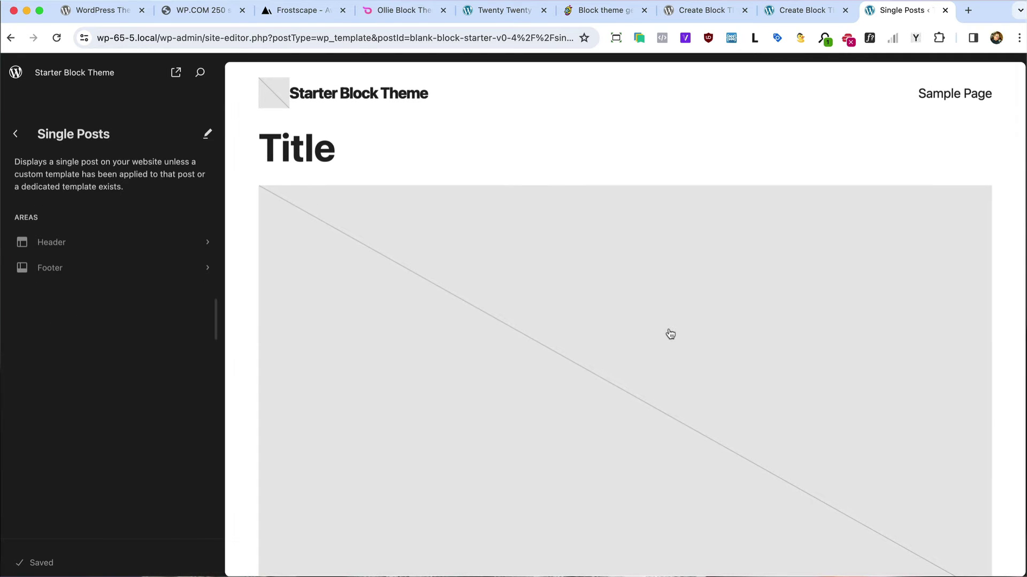
scroll(670, 334, "down", 10)
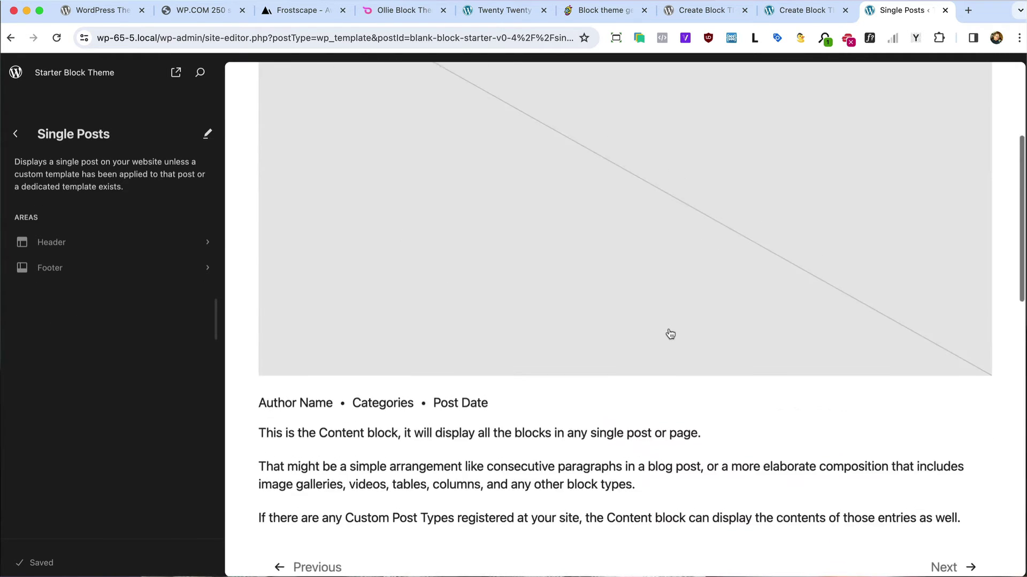
scroll(670, 335, "down", 8)
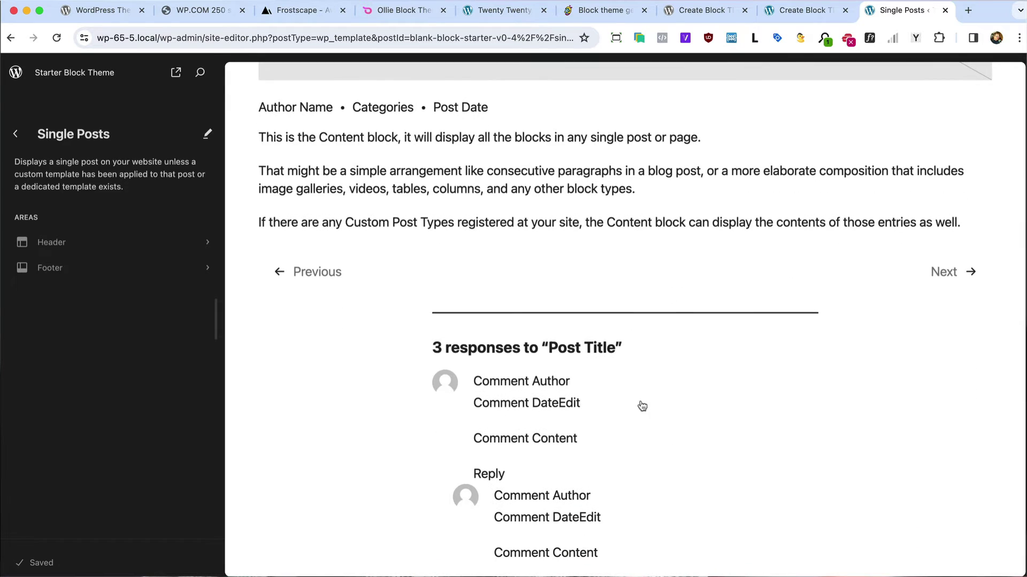
left_click(16, 133)
- Preview the Blank Page template and go back to the main Design menu
left_click(55, 422)
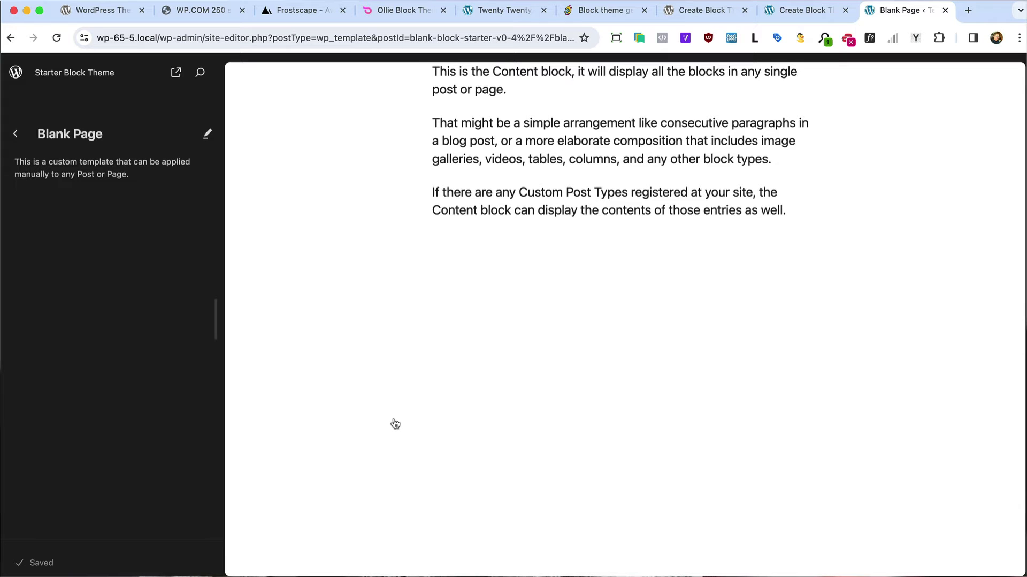
left_click(16, 135)
left_click(16, 134)
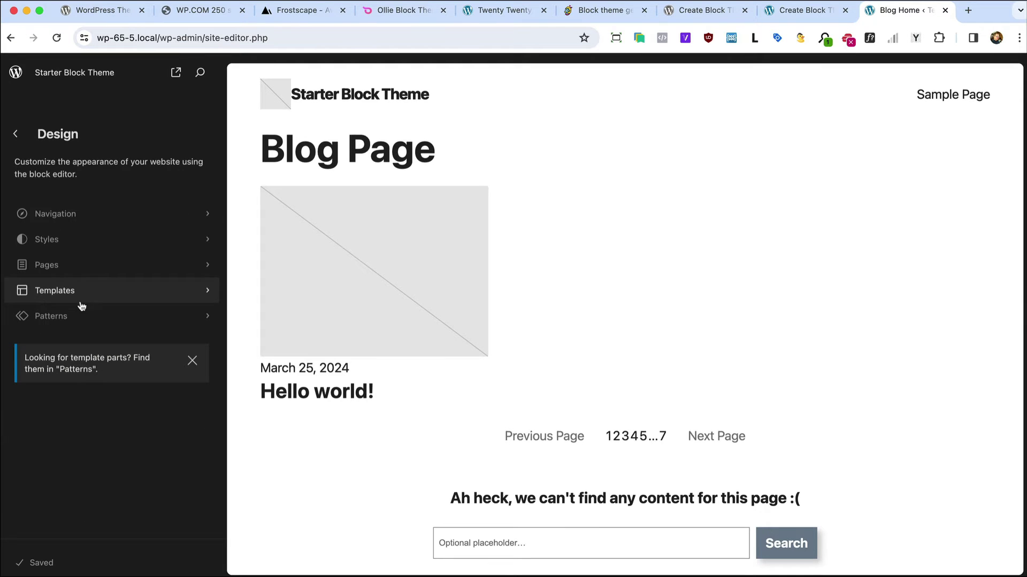
- In Patterns, compare the Header and Footer template parts and inspect the Header card
left_click(62, 319)
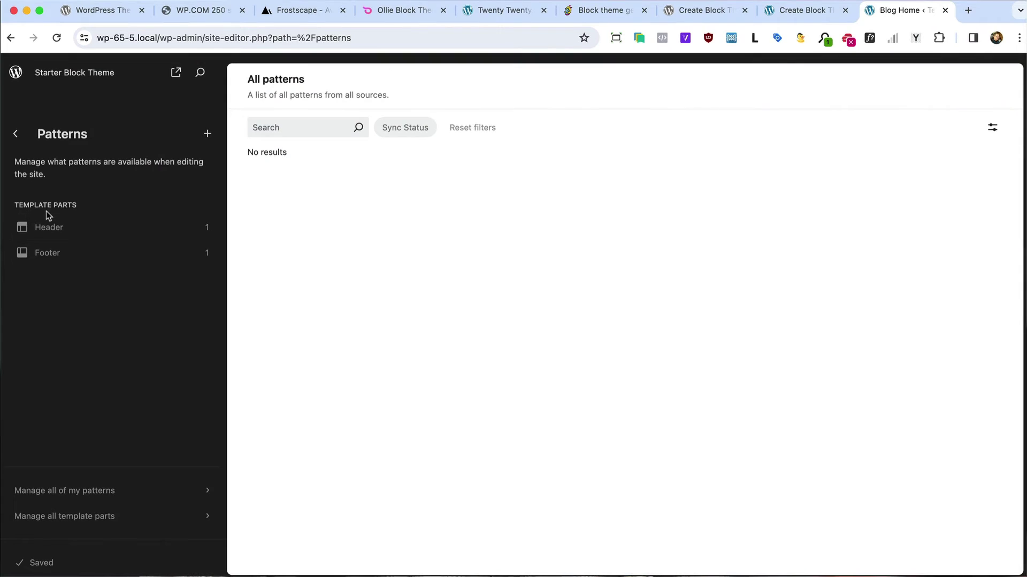
left_click(50, 225)
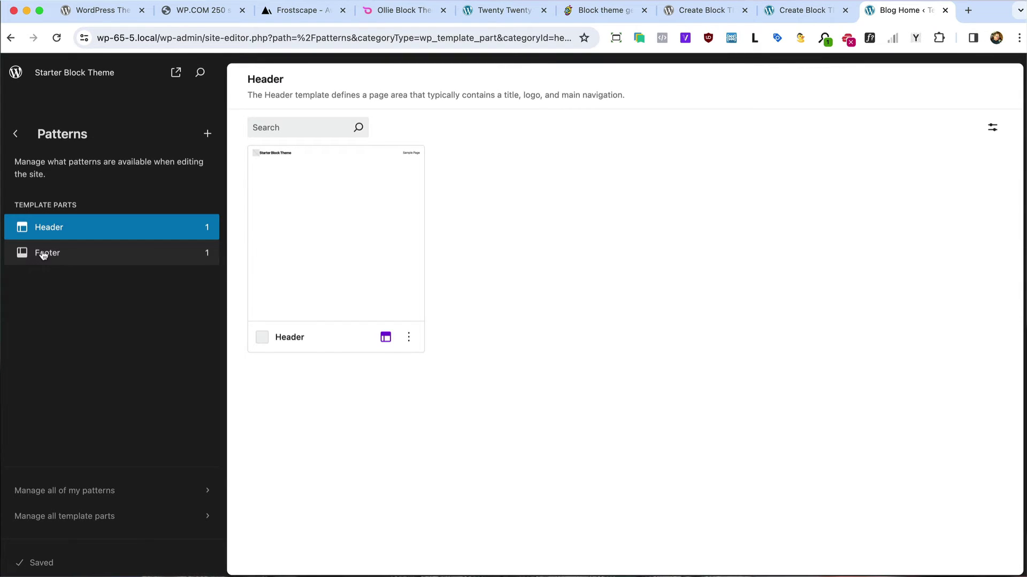
left_click(43, 255)
left_click(108, 232)
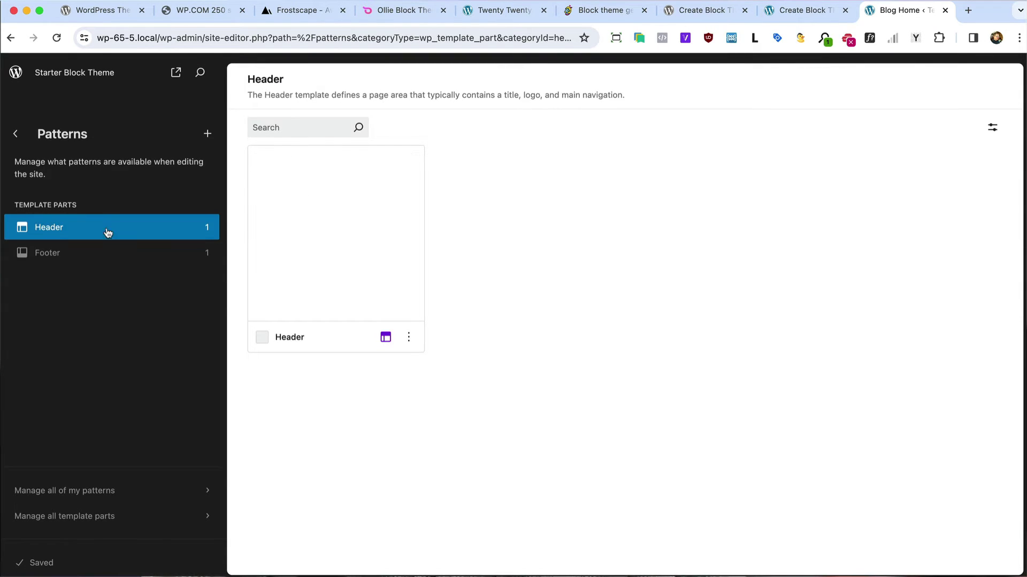
left_click(329, 212)
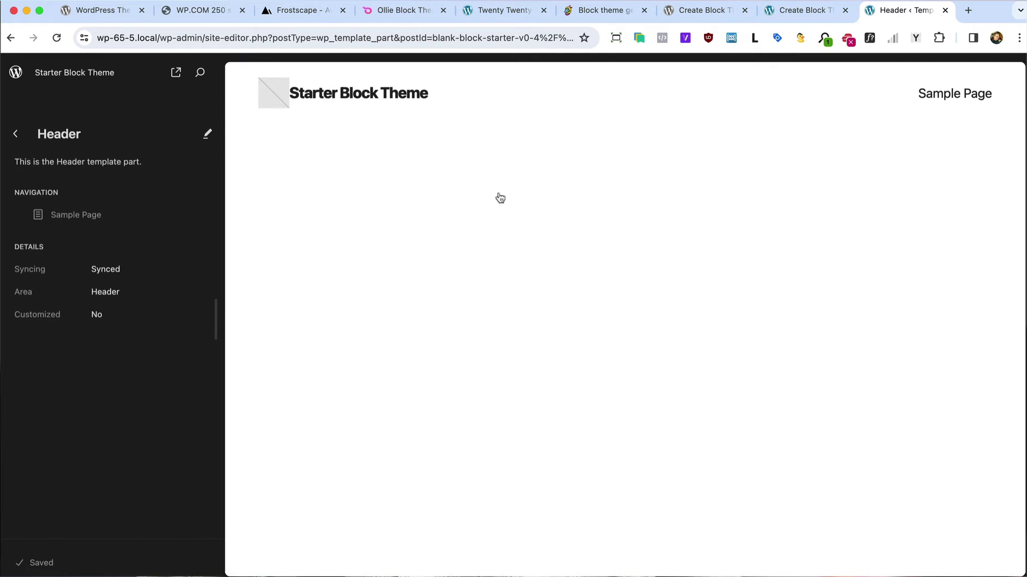
left_click(15, 138)
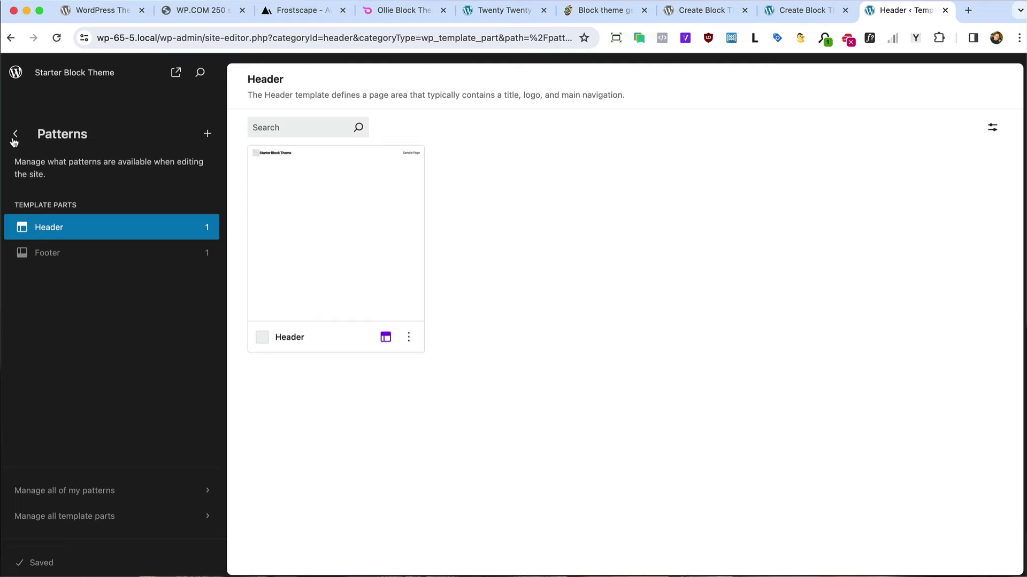